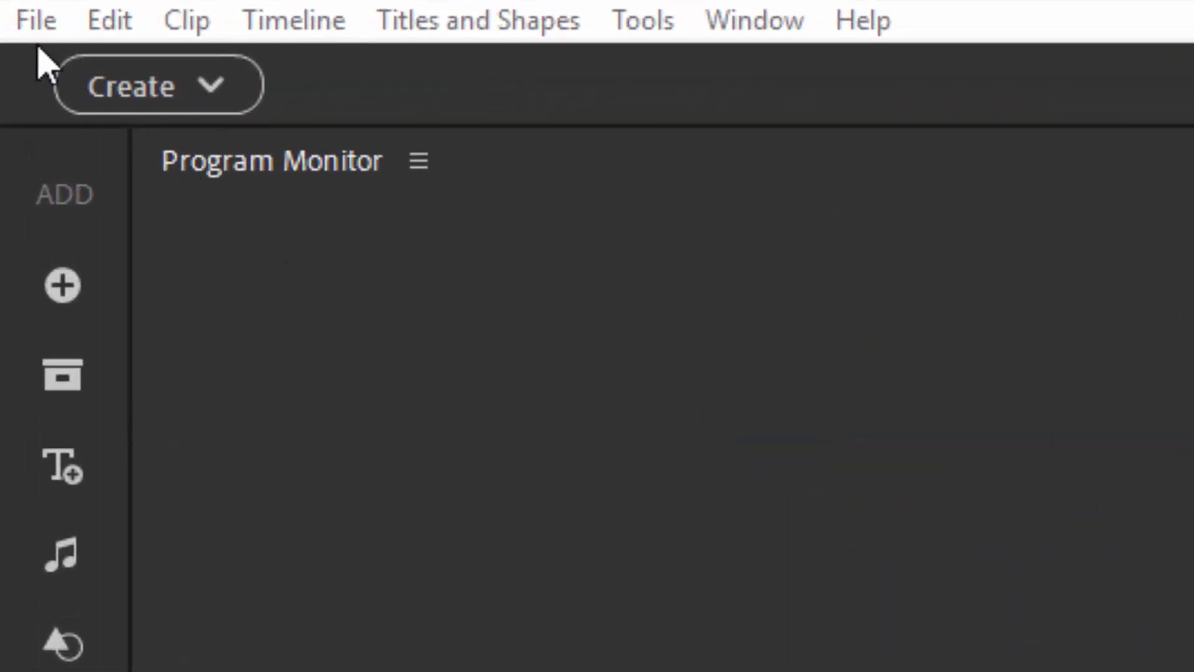
# Step: Start a new project and review the Landscape and Portrait size and frame-rate options
pyautogui.click(23, 21)
pyautogui.click(176, 84)
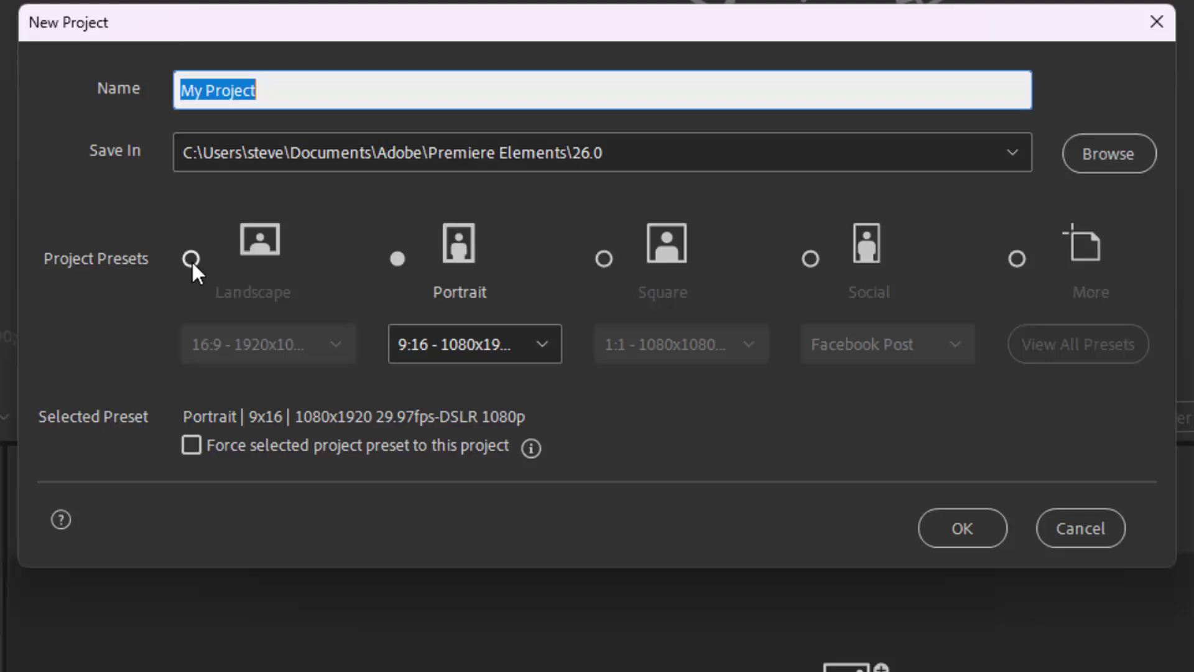
pyautogui.click(198, 263)
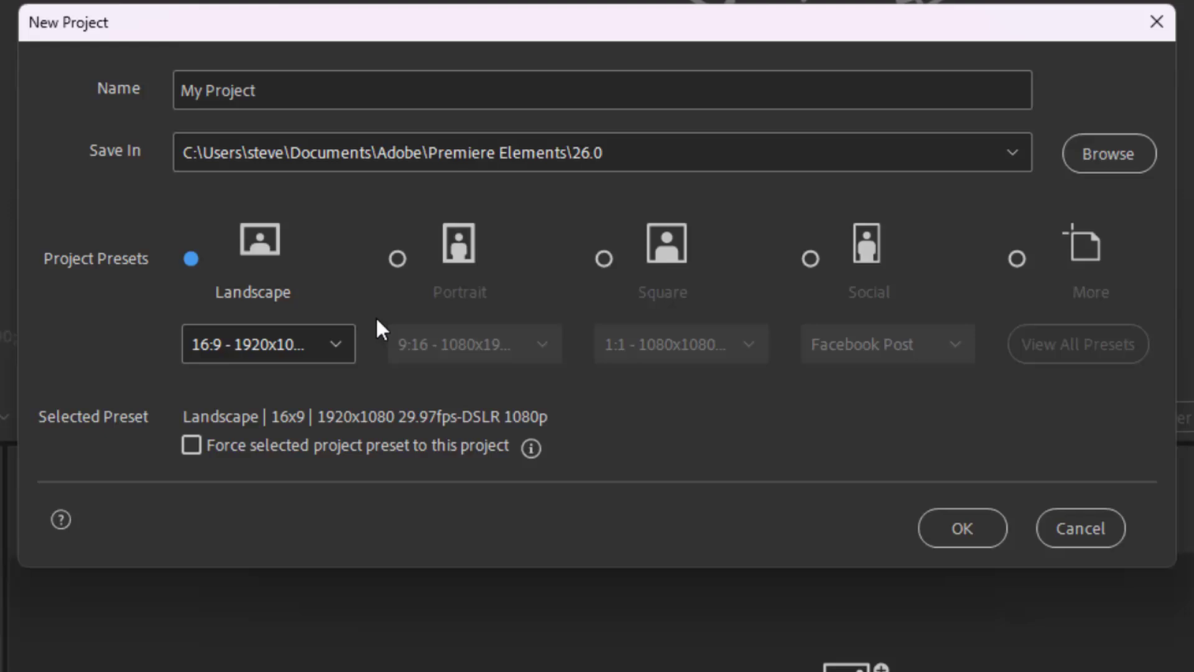
pyautogui.click(336, 344)
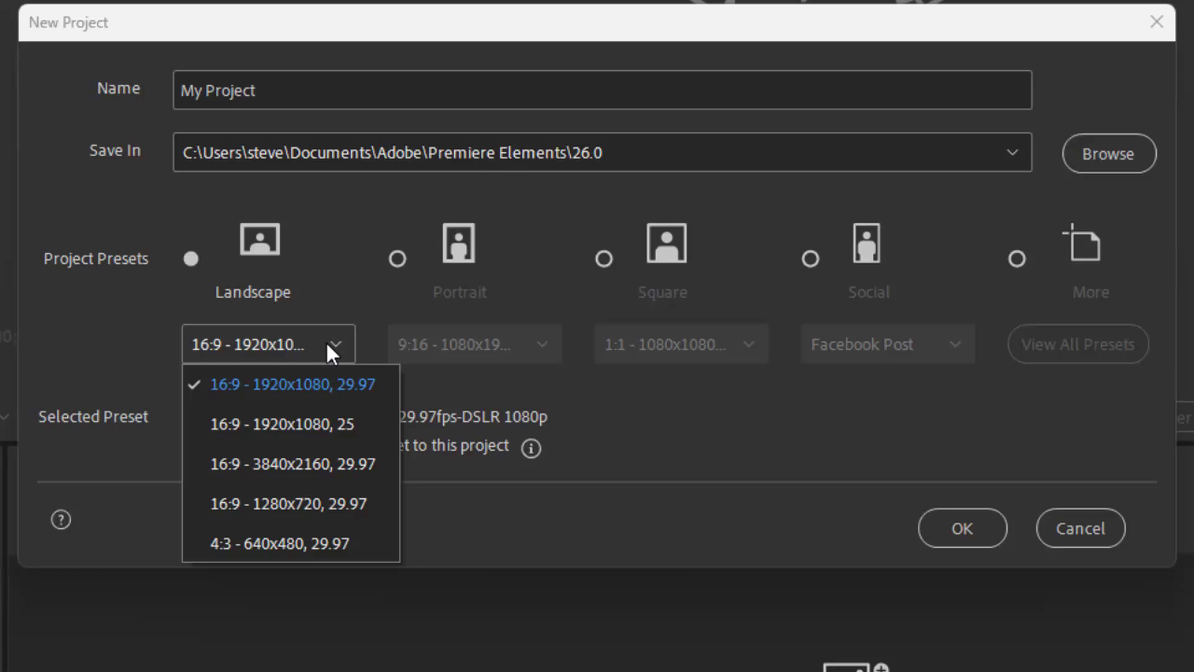
pyautogui.click(397, 258)
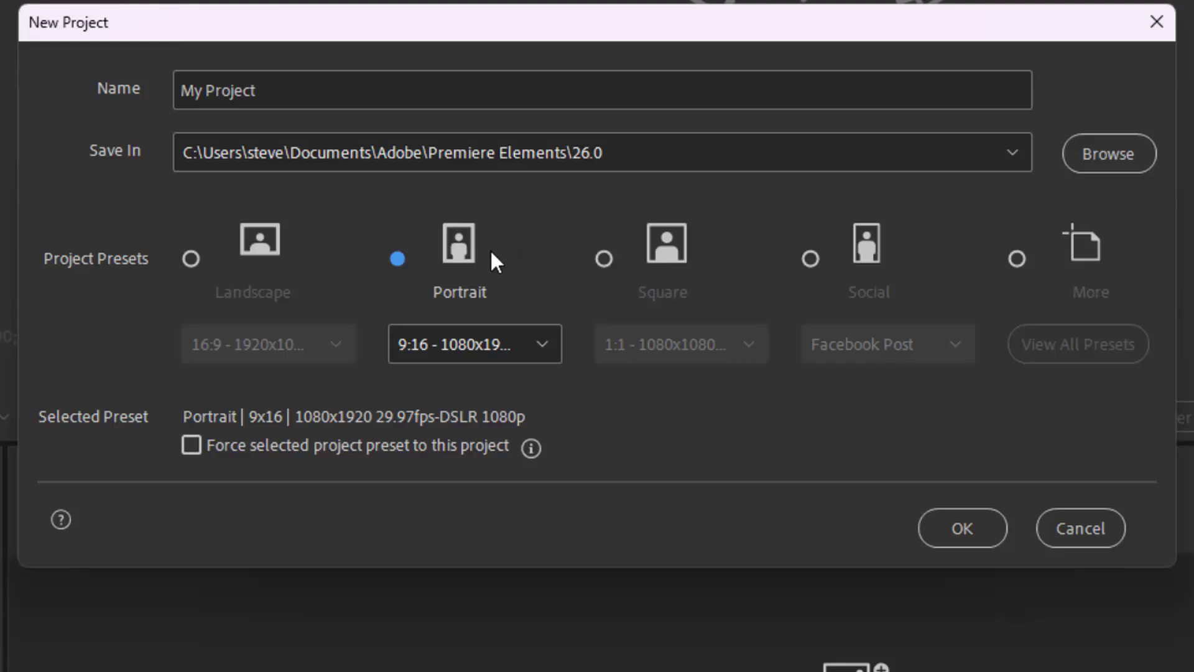
pyautogui.click(491, 353)
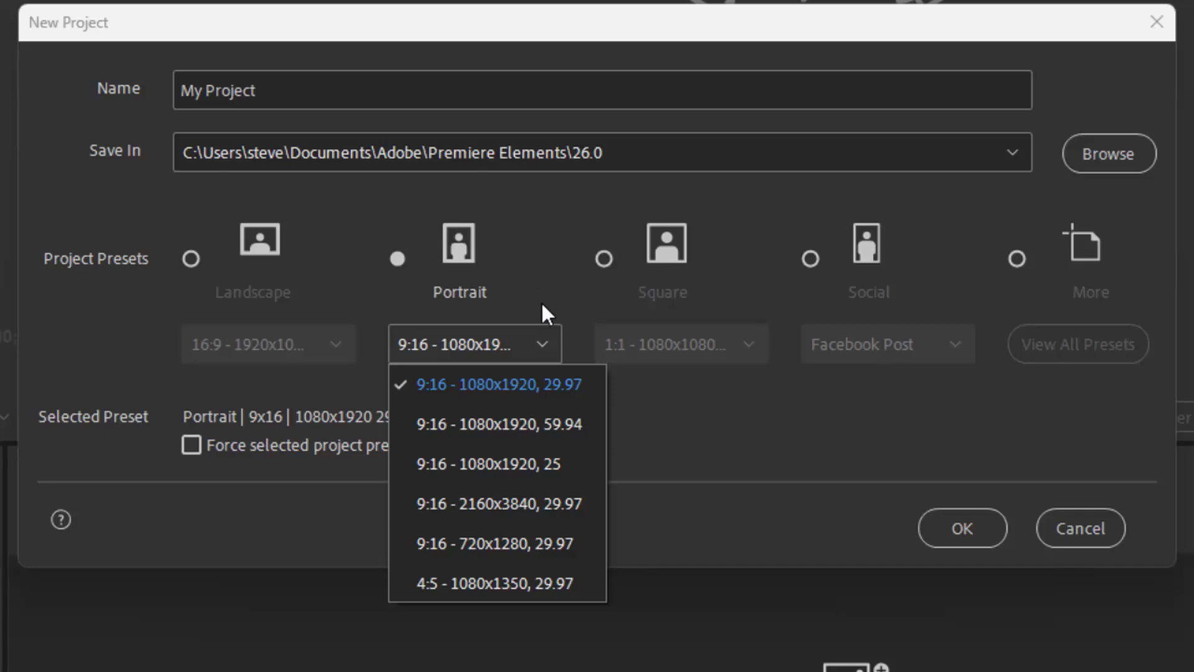
# Step: Review Square sizes and the Social platform presets, ending on Social's Facebook Post 1080x1080
pyautogui.click(604, 258)
pyautogui.click(692, 339)
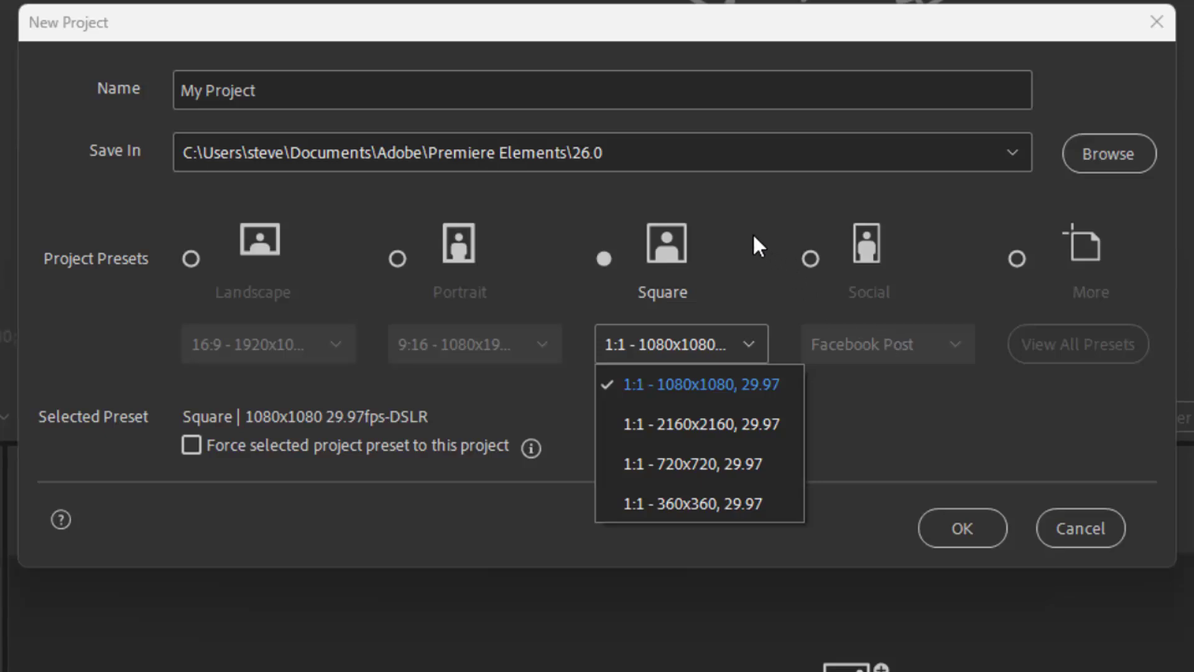
pyautogui.click(810, 261)
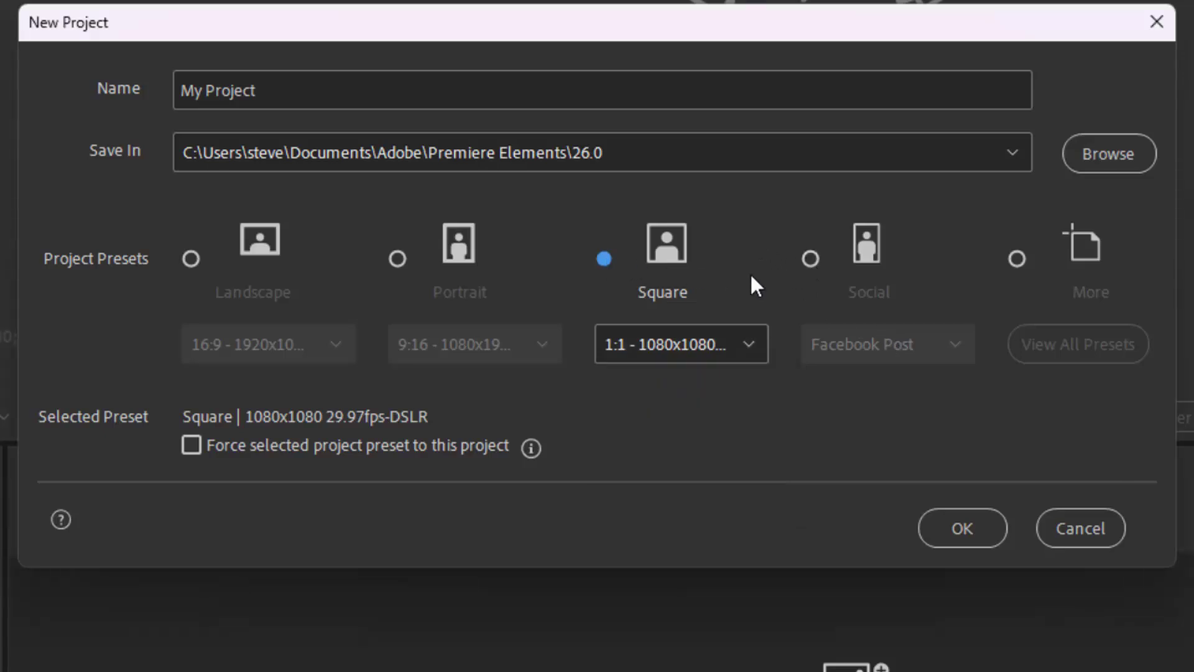
pyautogui.click(810, 260)
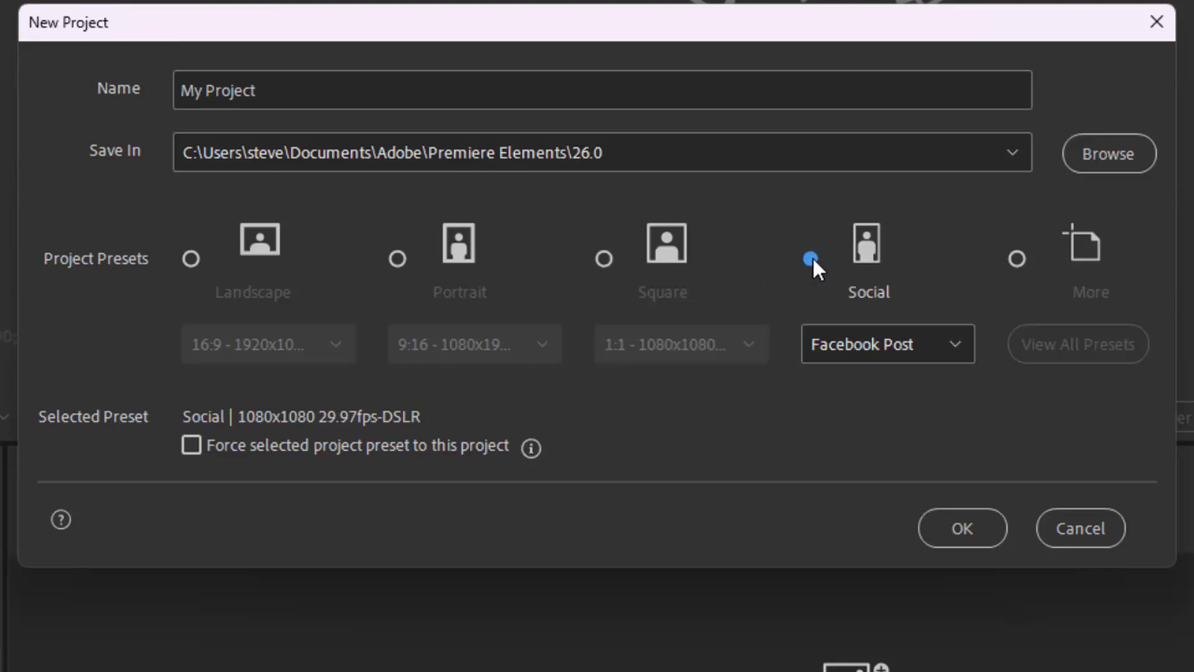
pyautogui.click(957, 344)
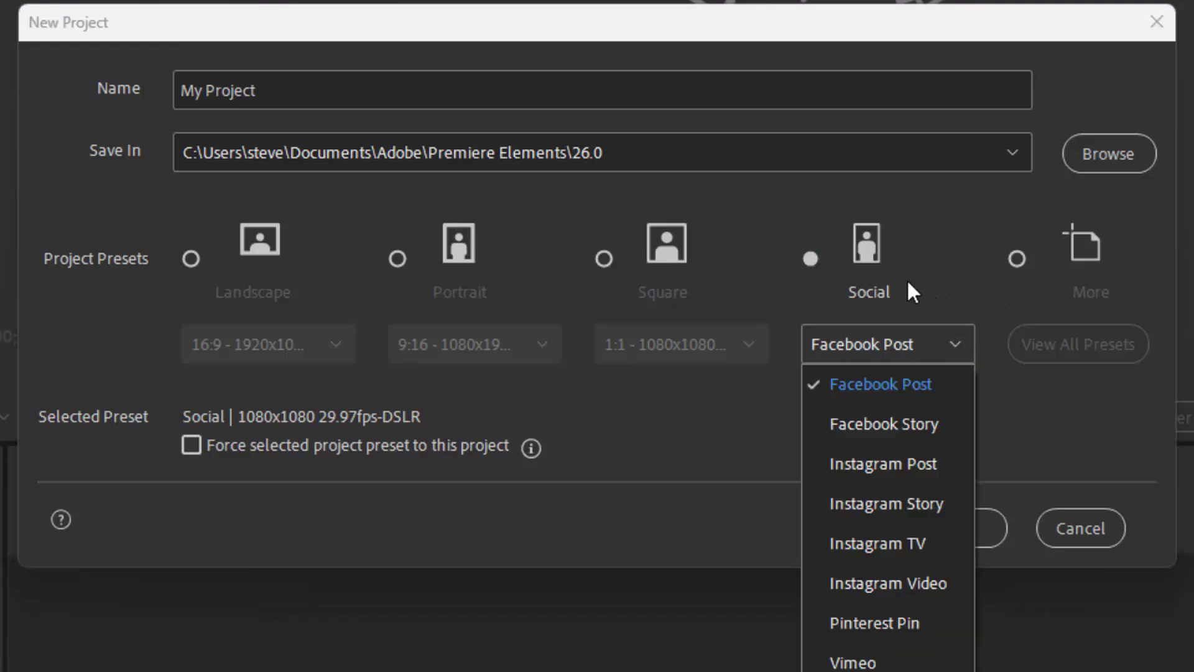
pyautogui.click(812, 258)
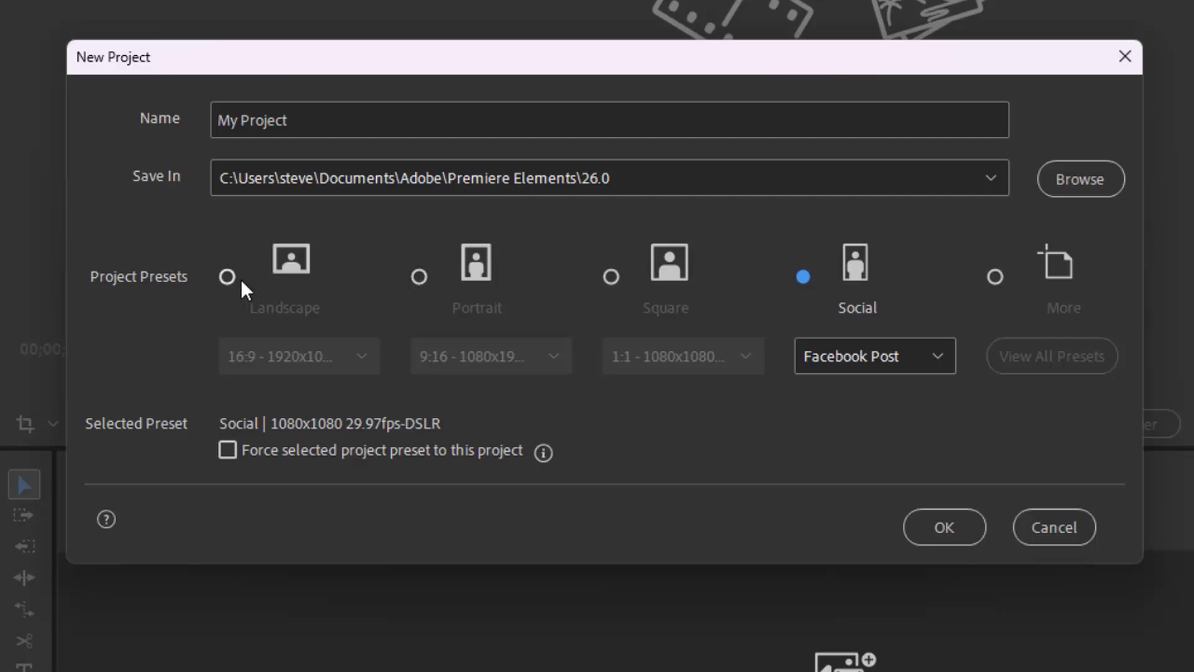
# Step: Create a Portrait 1080x1920 project named 'Carolina Friends'
pyautogui.click(421, 277)
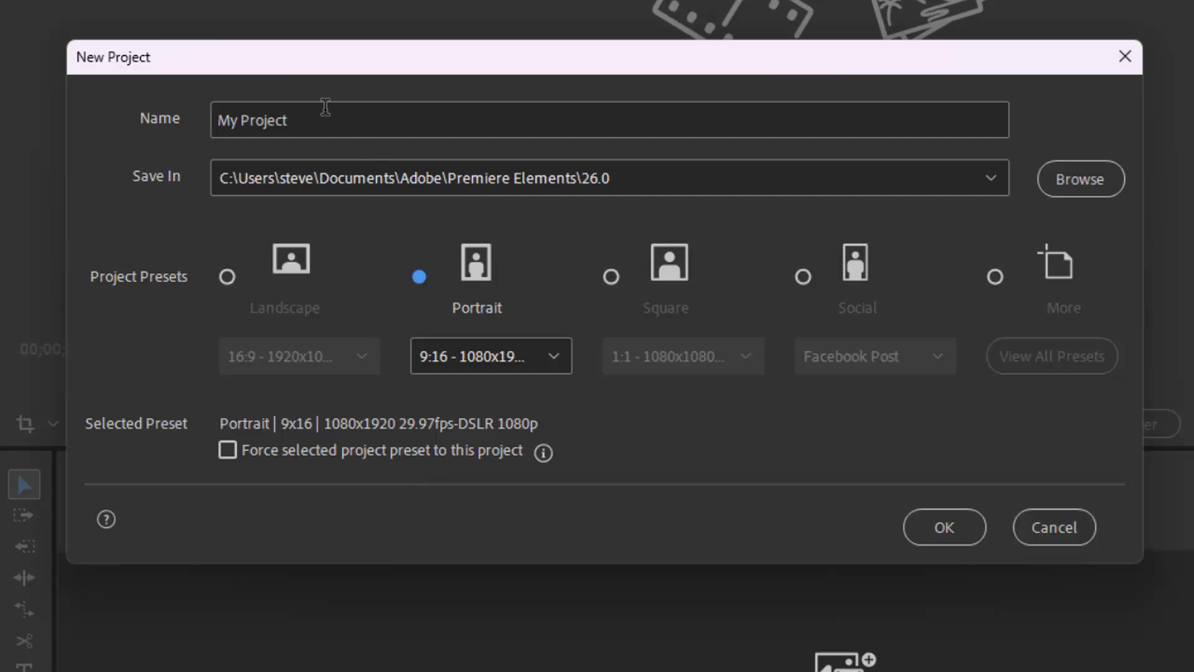
pyautogui.click(266, 111)
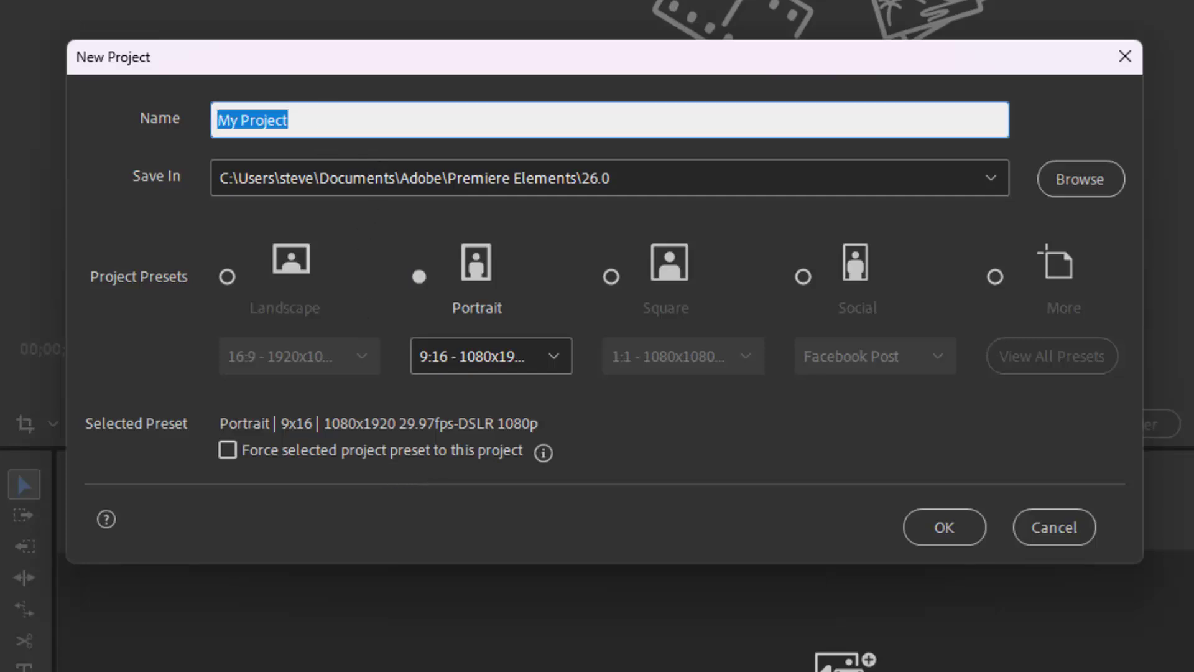
pyautogui.write('Carolina ')
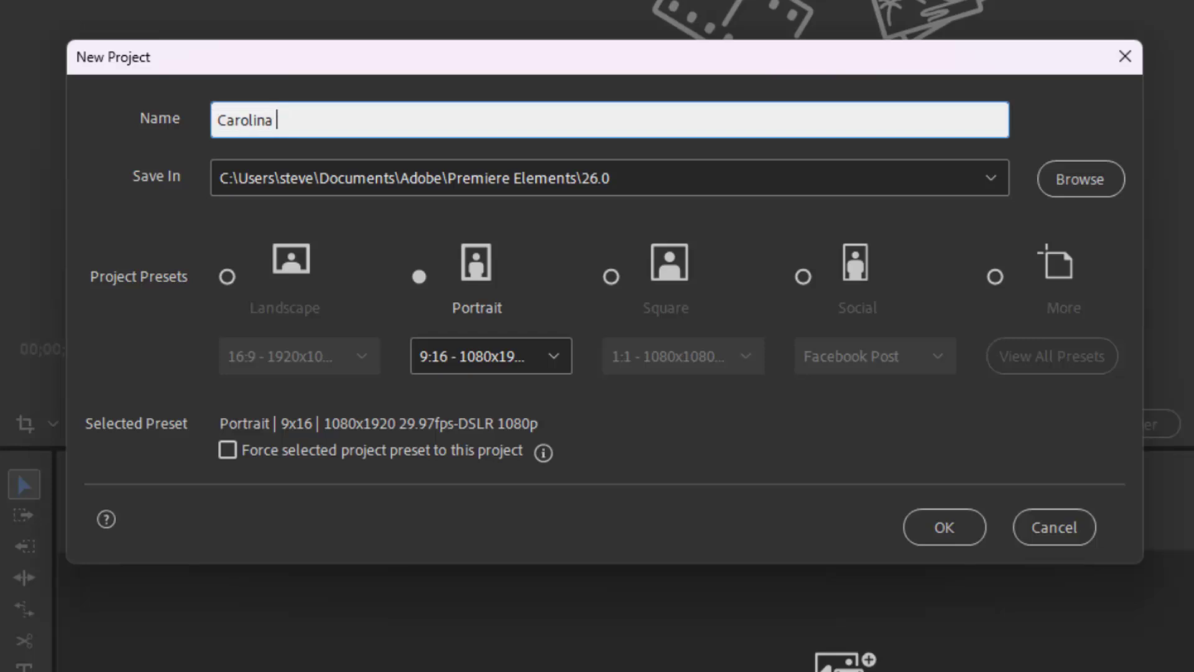
pyautogui.write('Friends')
pyautogui.click(944, 532)
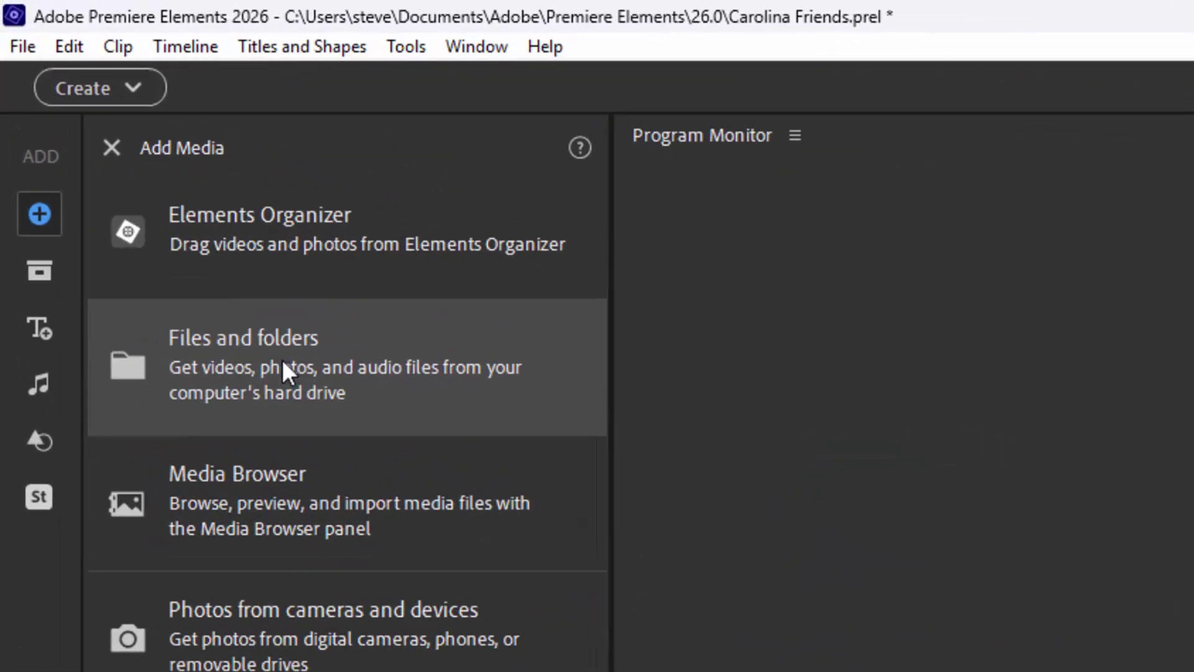
# Step: Import MVI_0058, MVI_0059 and MVI_0060 from the Carolina folder via Files and folders
pyautogui.click(282, 359)
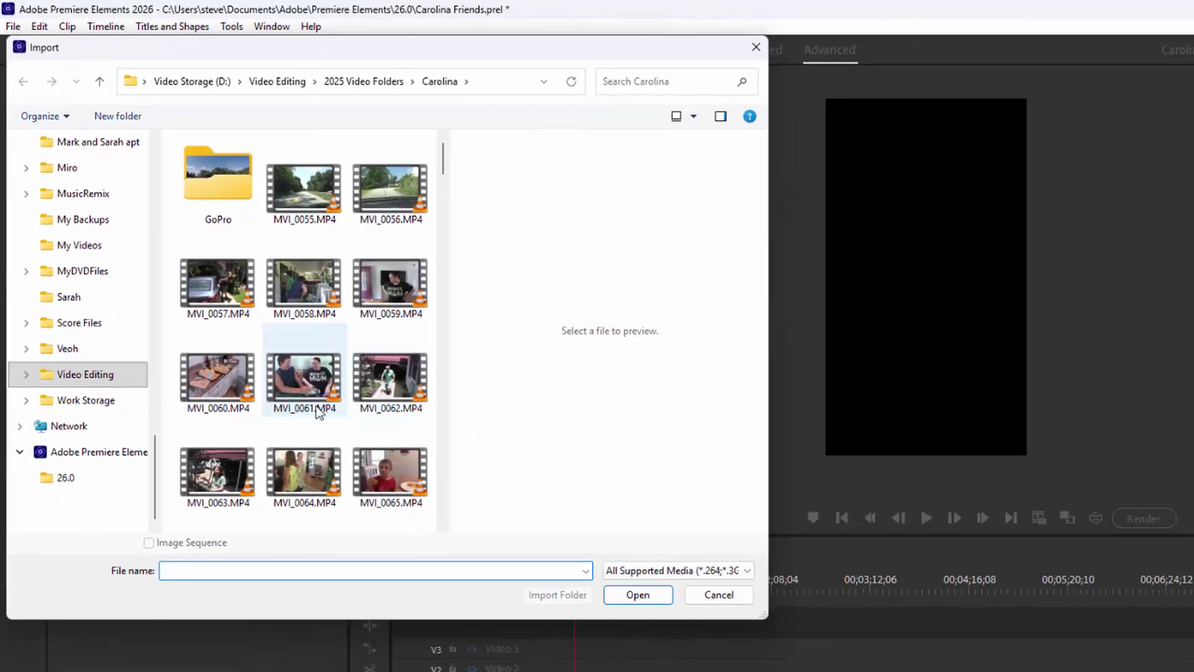
pyautogui.click(308, 287)
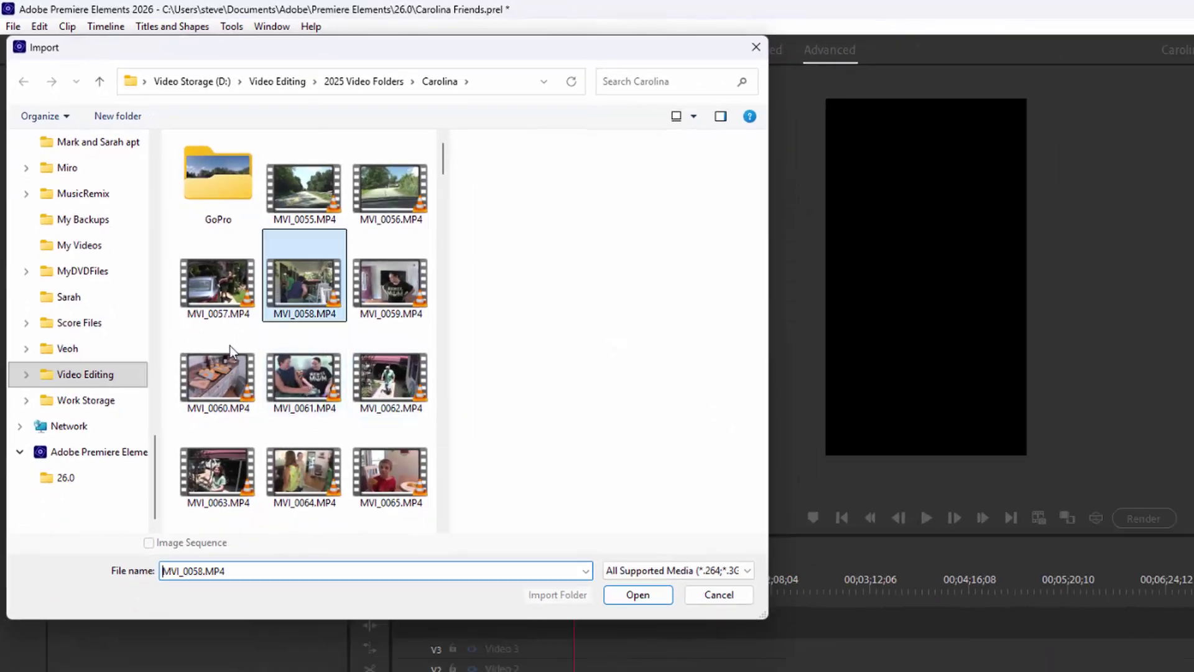
pyautogui.keyDown('shift'); pyautogui.click(219, 375); pyautogui.keyUp('shift')
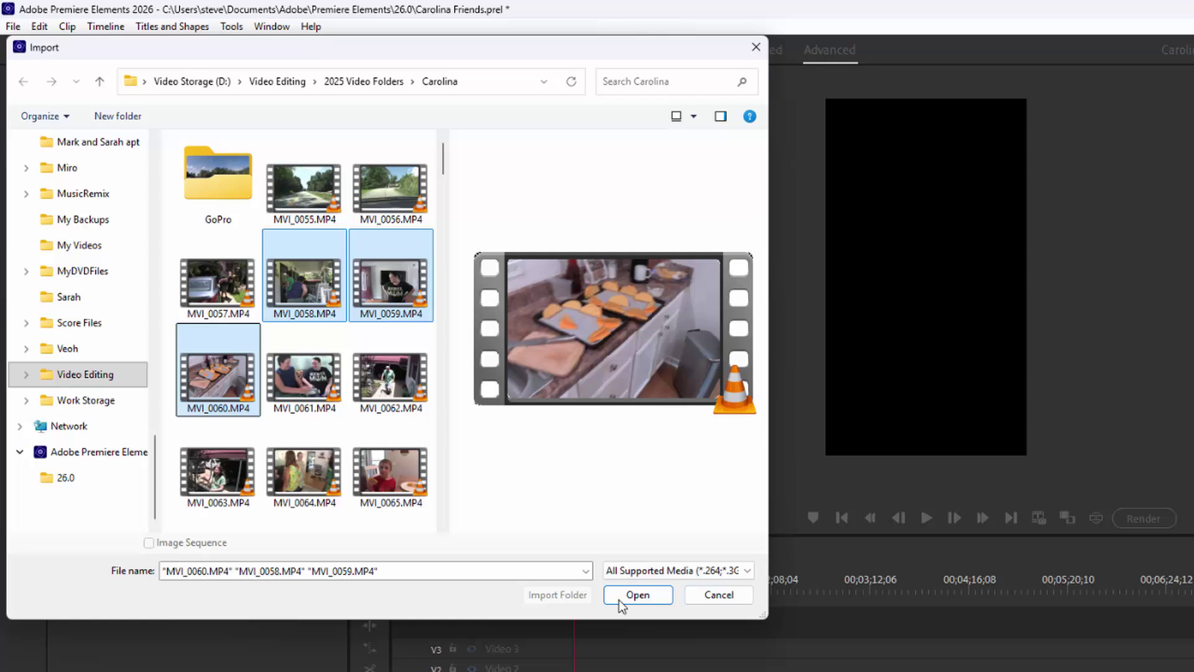
pyautogui.click(637, 595)
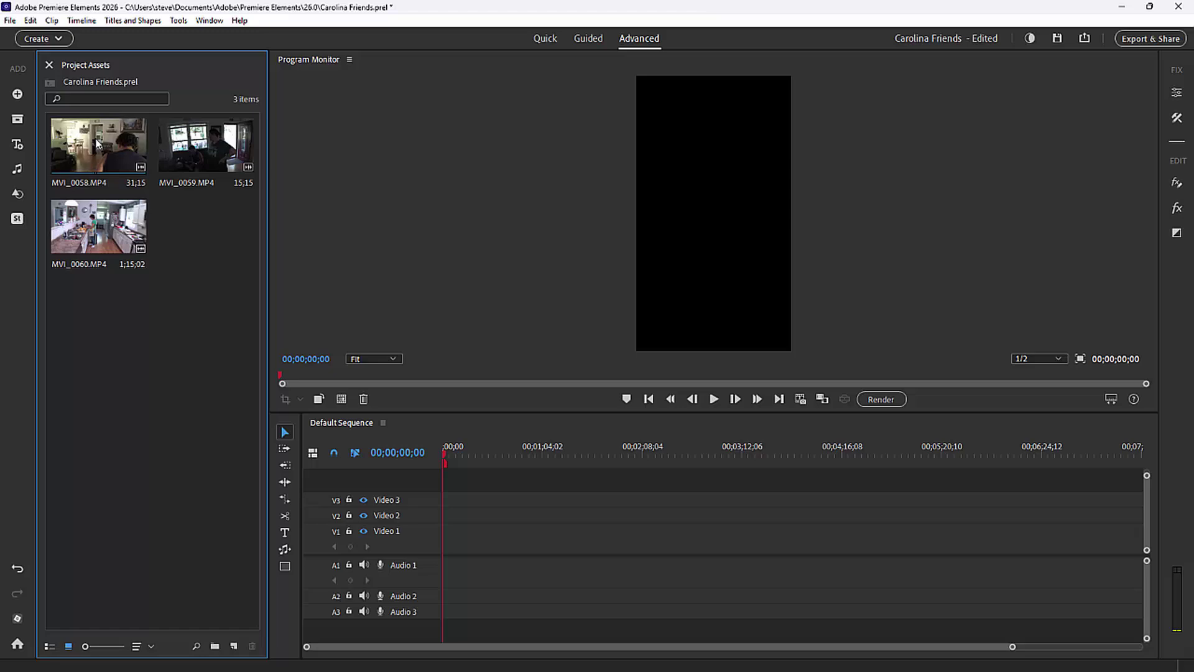
# Step: Drag MVI_0058 onto Video 1 at the start of the Default Sequence
pyautogui.moveTo(97, 142); pyautogui.dragTo(464, 604)
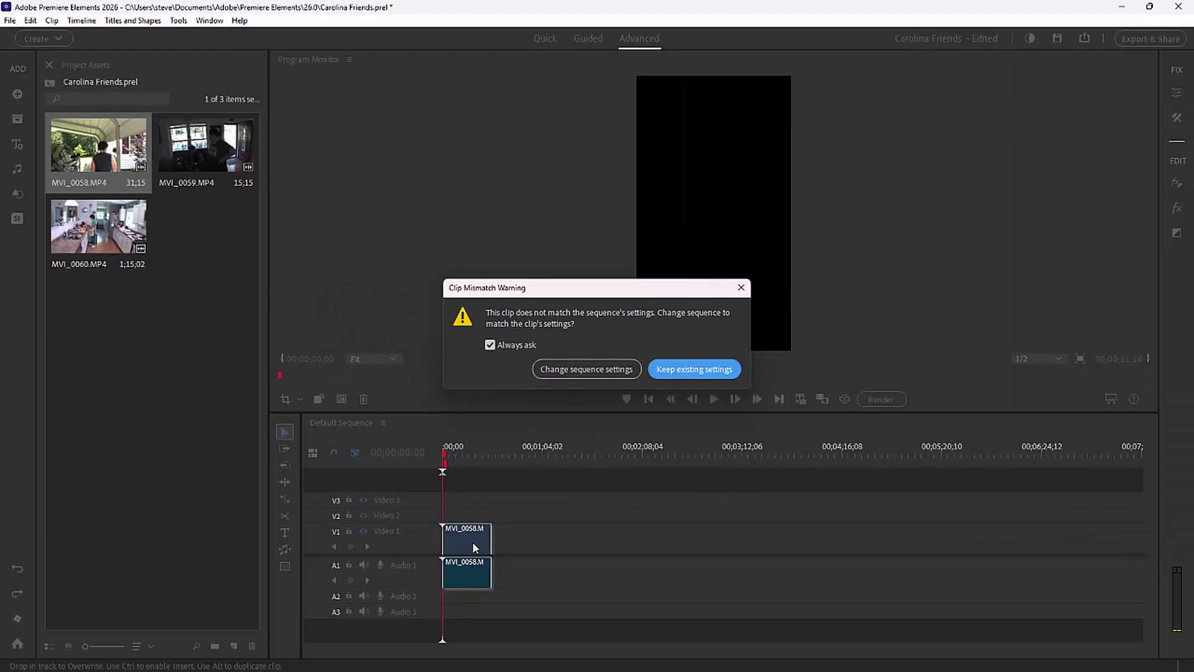
# Step: Change the sequence settings to match MVI_0058, then move MVI_0059 after MVI_0060 in Project Assets
pyautogui.click(600, 370)
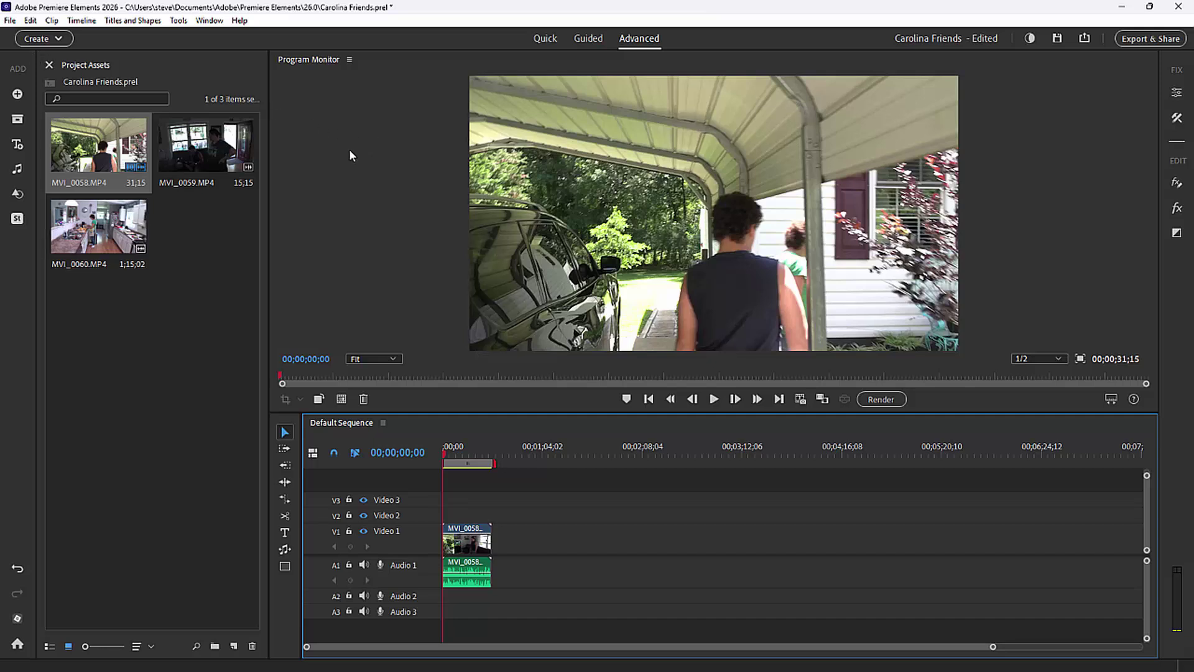
pyautogui.moveTo(206, 146); pyautogui.dragTo(191, 288)
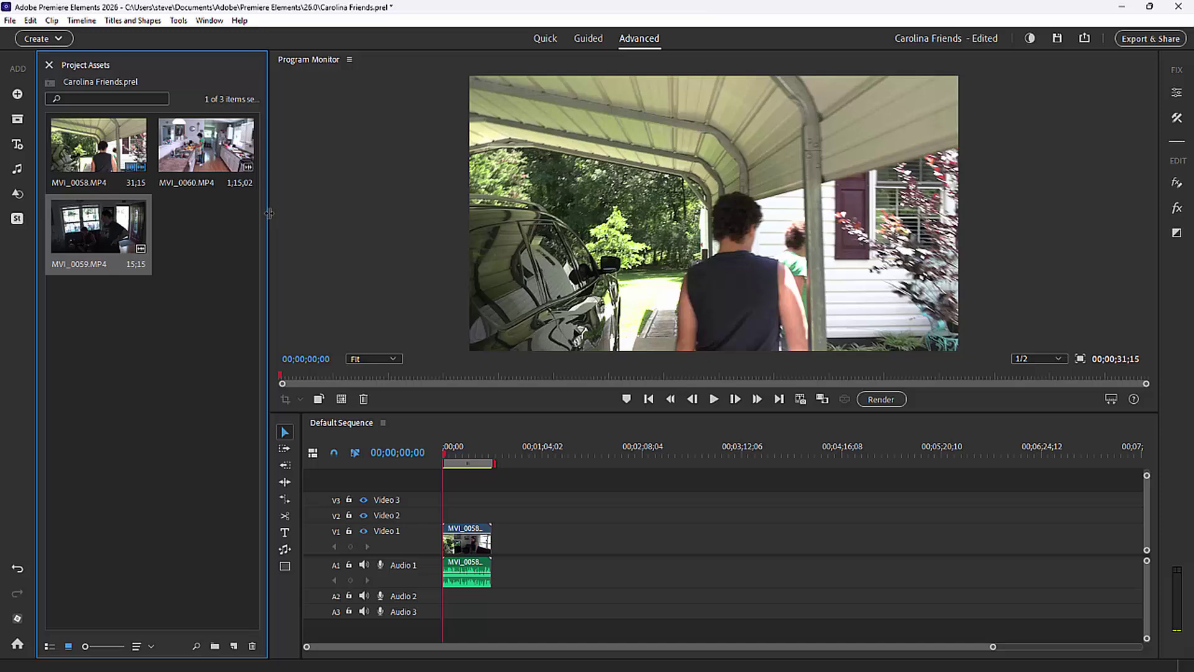
# Step: Widen Project Assets, enlarge the timeline, show Tools, and float the Default Sequence timeline
pyautogui.moveTo(268, 212); pyautogui.dragTo(212, 229)
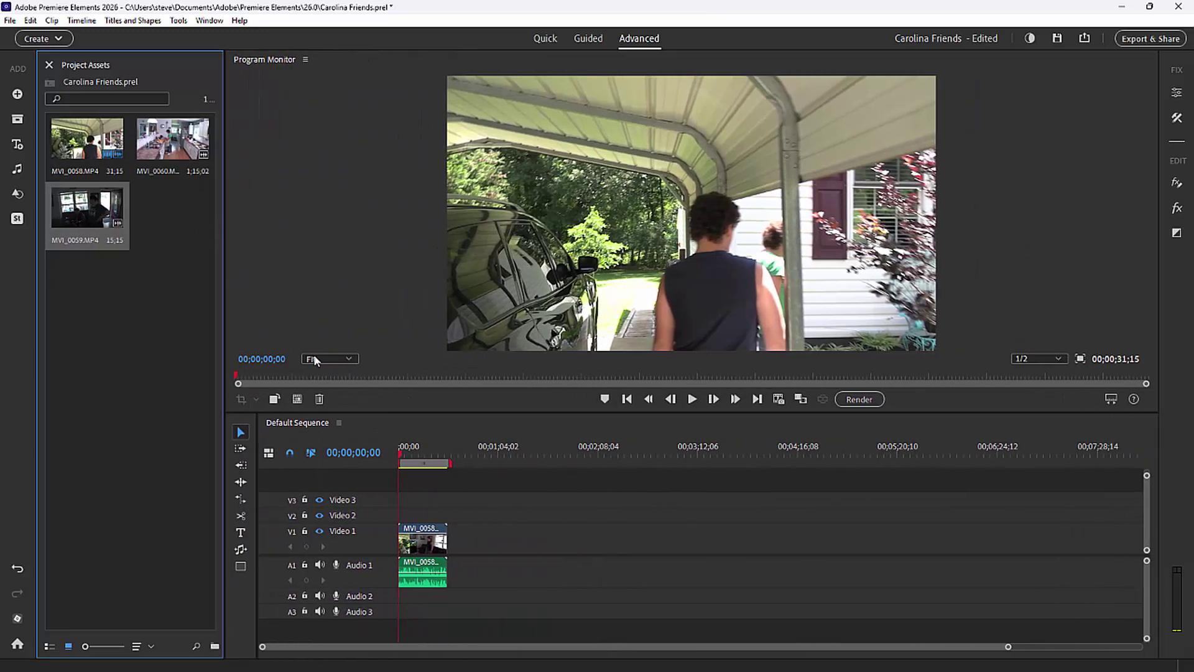
pyautogui.moveTo(488, 415); pyautogui.dragTo(437, 462)
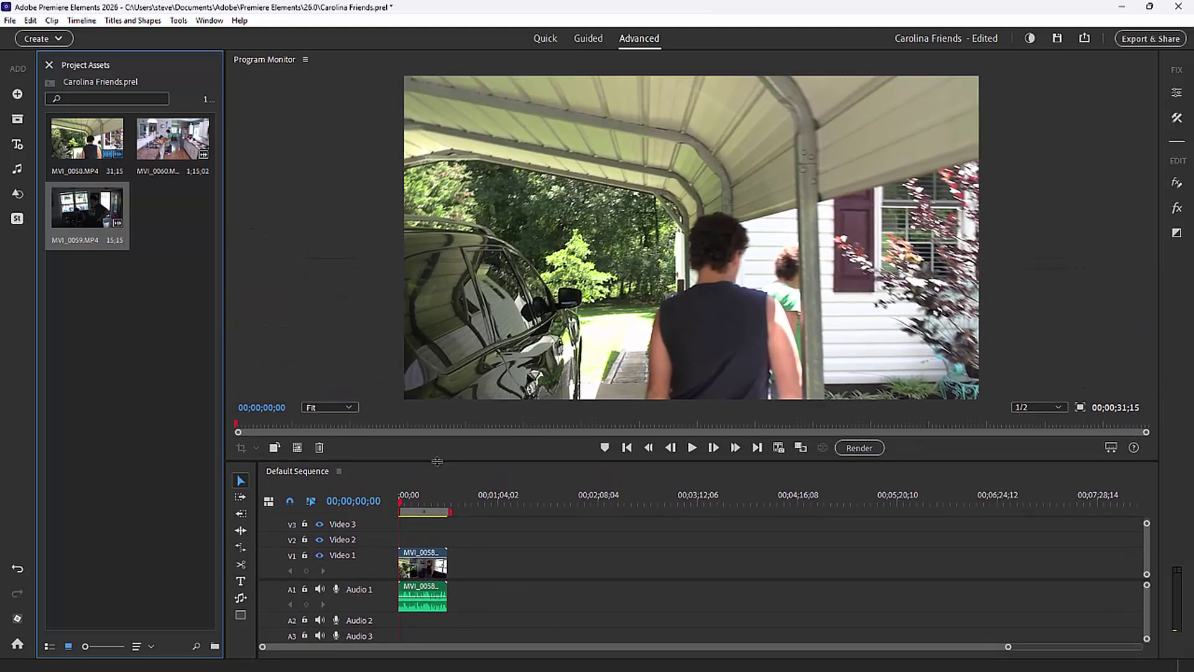
pyautogui.click(1177, 117)
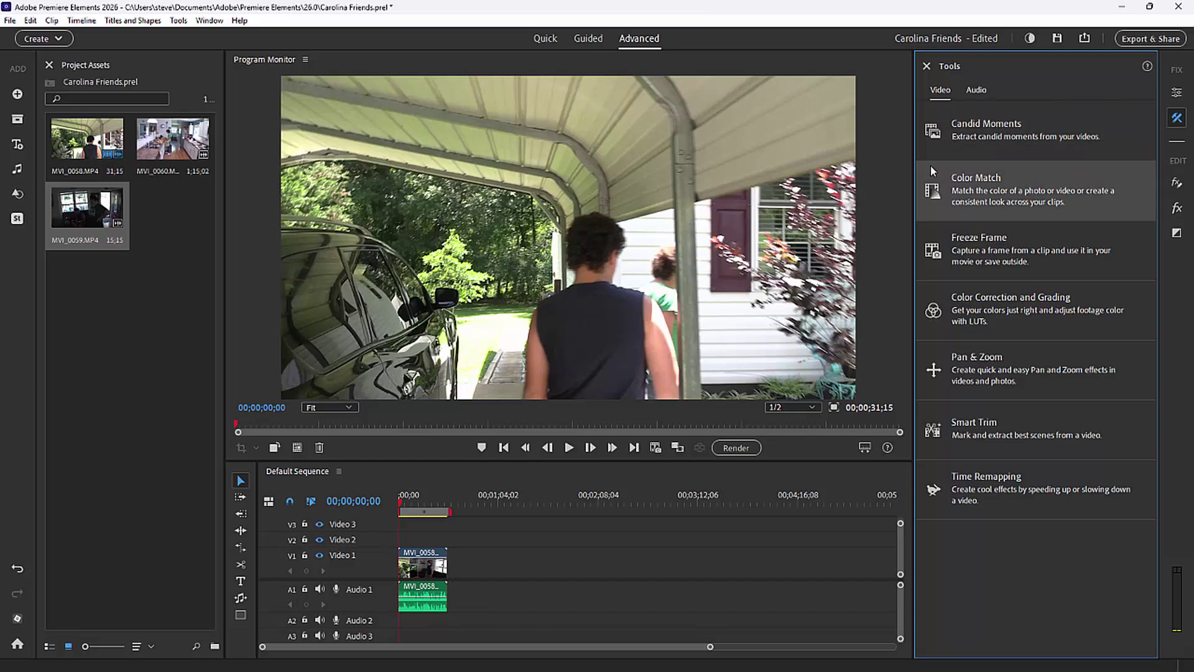
pyautogui.moveTo(914, 164); pyautogui.dragTo(942, 168)
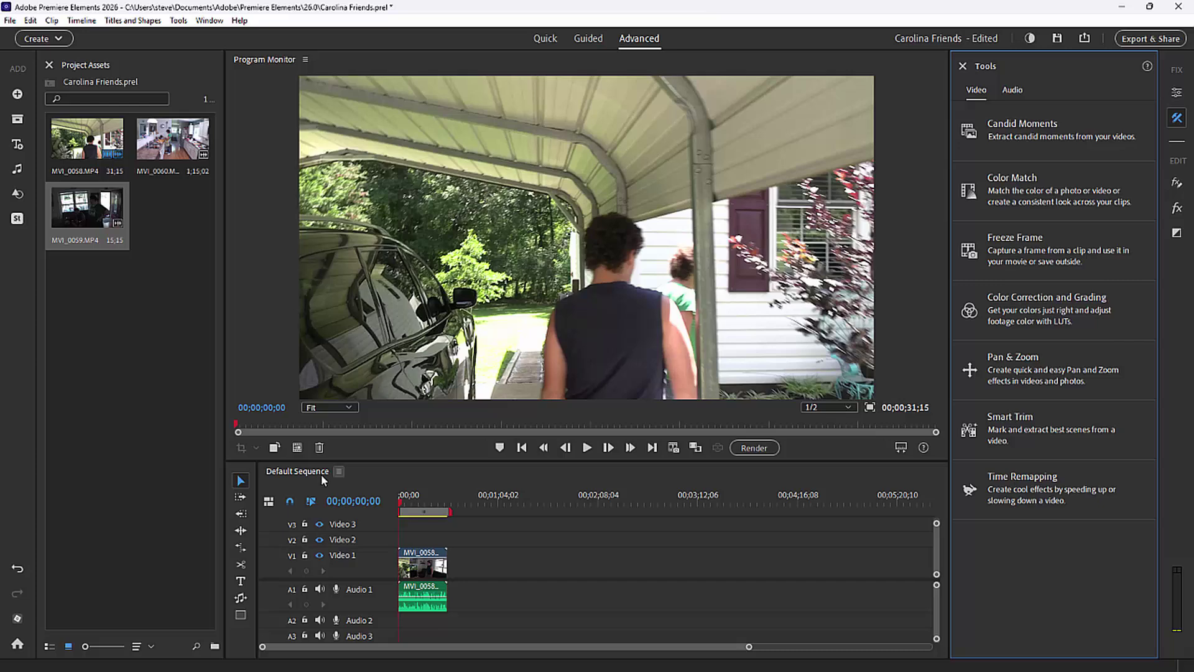
pyautogui.moveTo(298, 477); pyautogui.dragTo(115, 339)
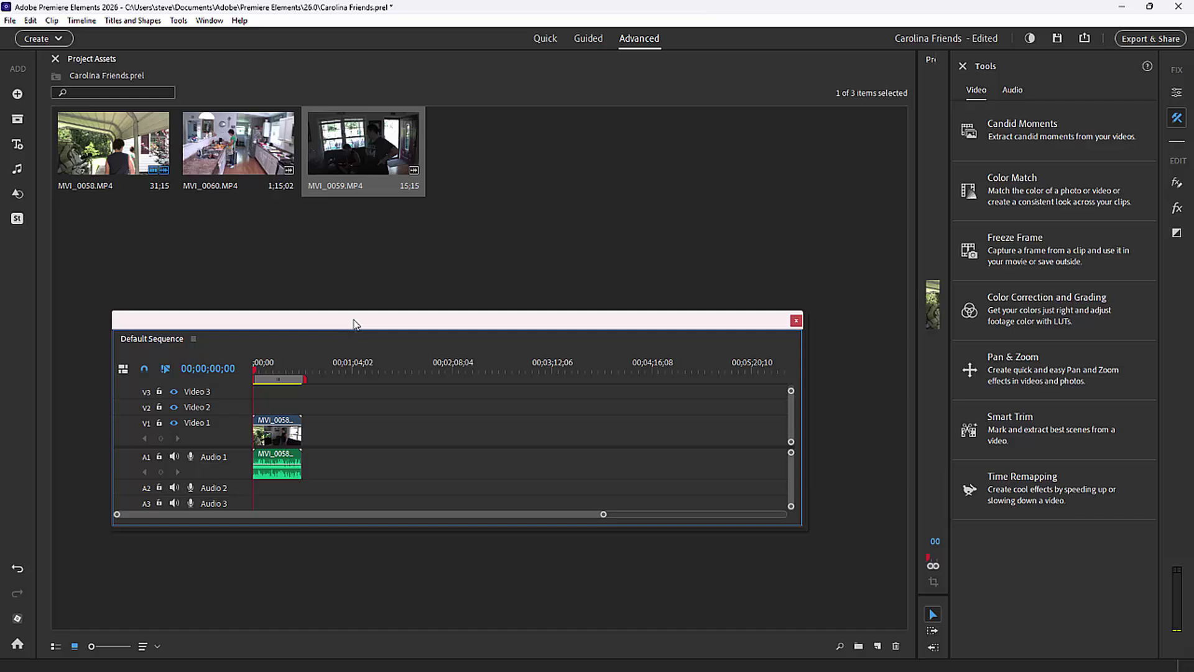
pyautogui.moveTo(354, 323); pyautogui.dragTo(315, 368)
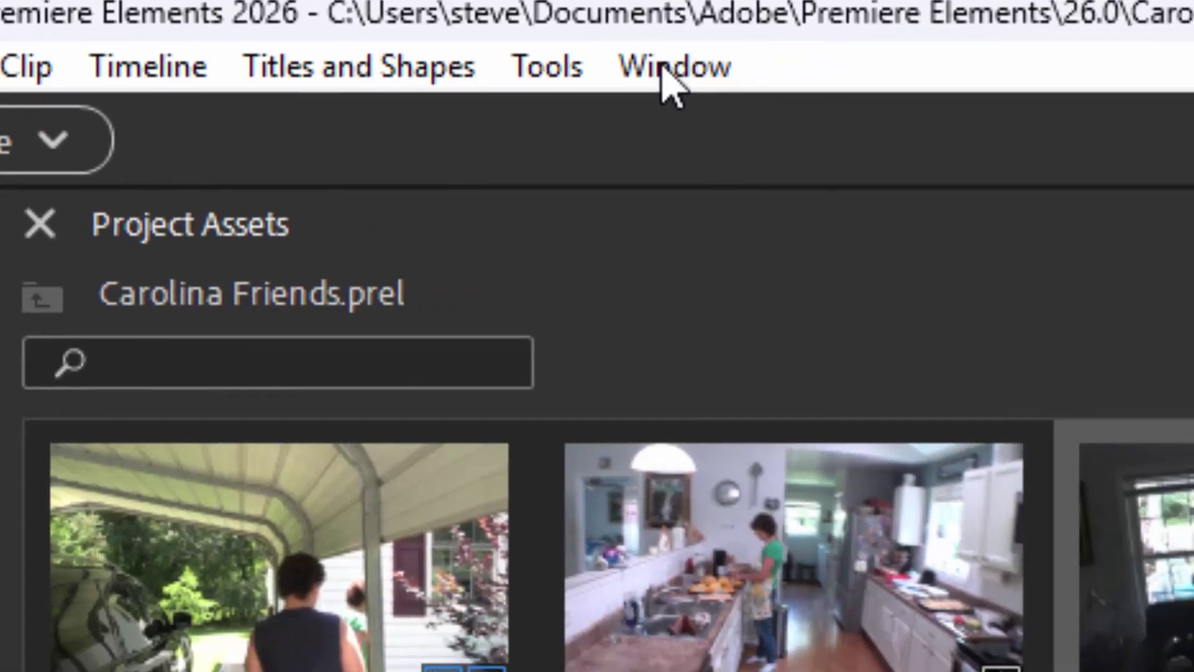
# Step: Restore the default workspace from the Window menu
pyautogui.click(861, 87)
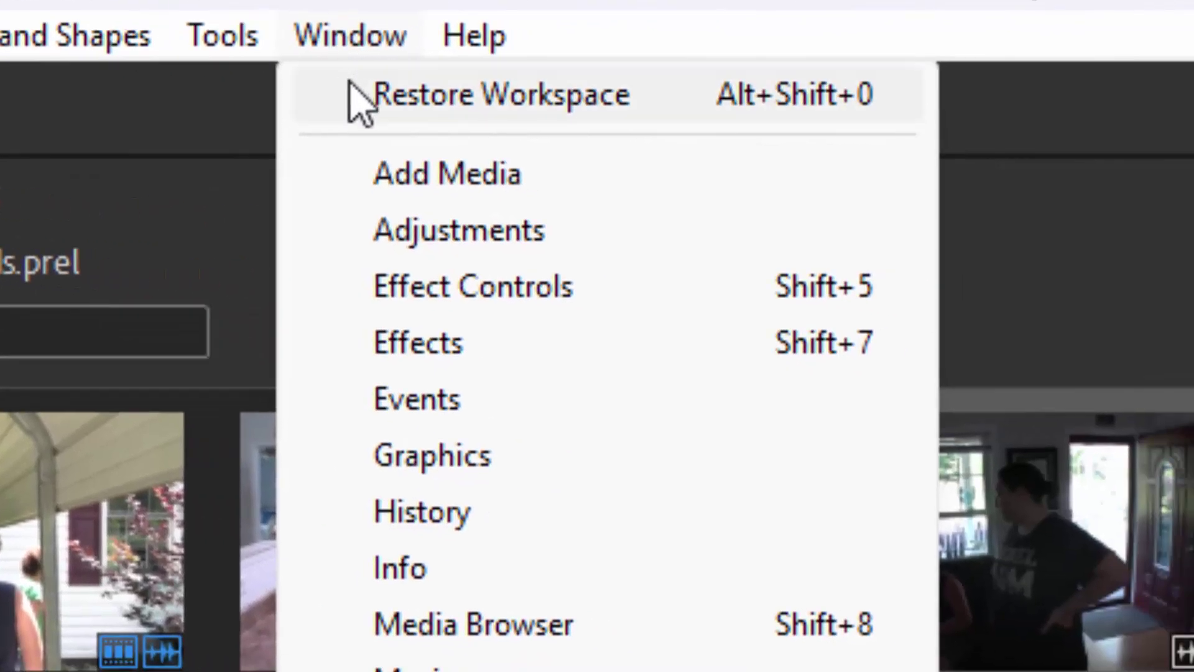
pyautogui.click(445, 101)
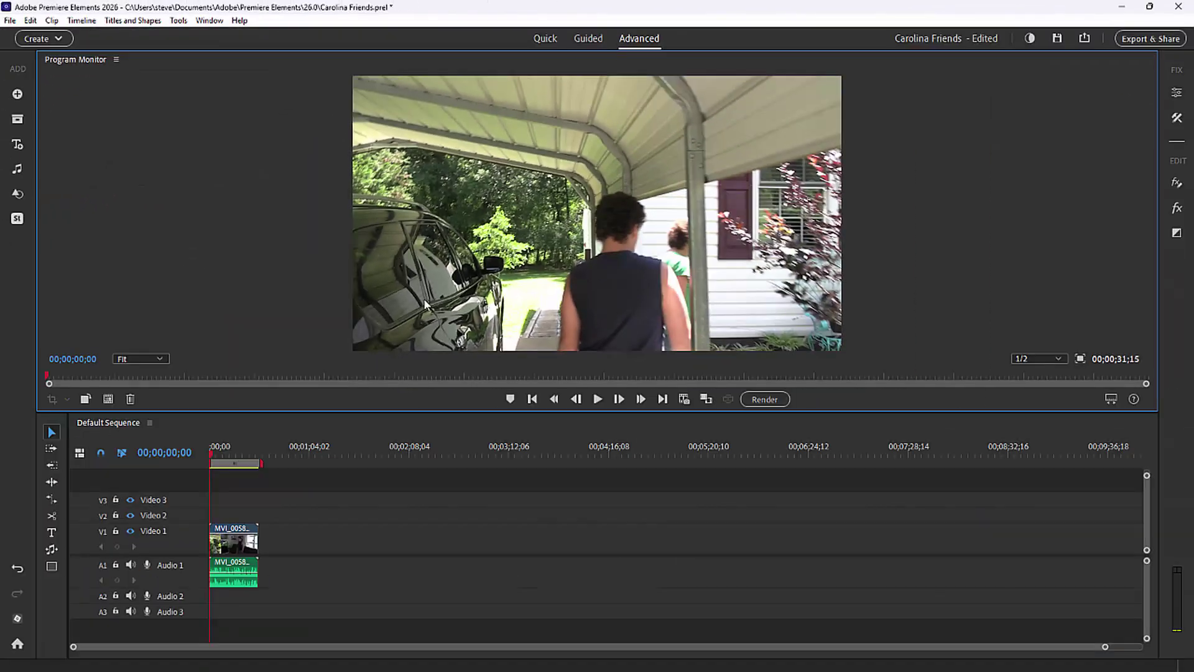